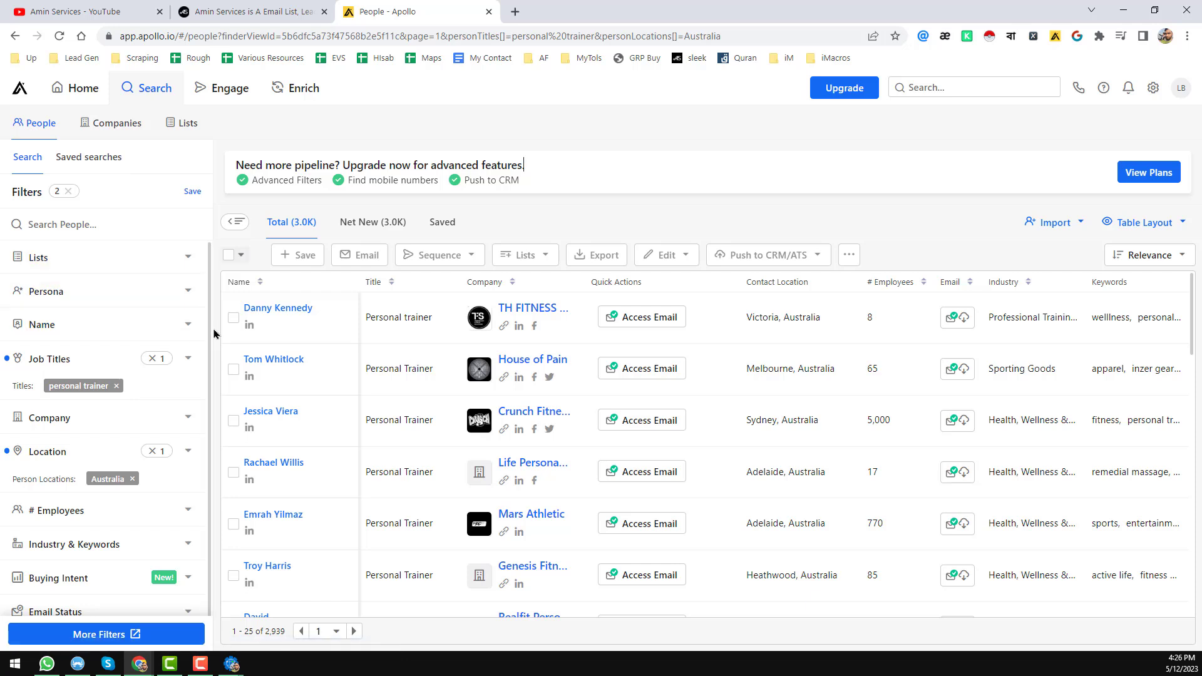
Step: Filter the Australian personal trainer results to show only Net New contacts
scroll(172, 323, "down", 2)
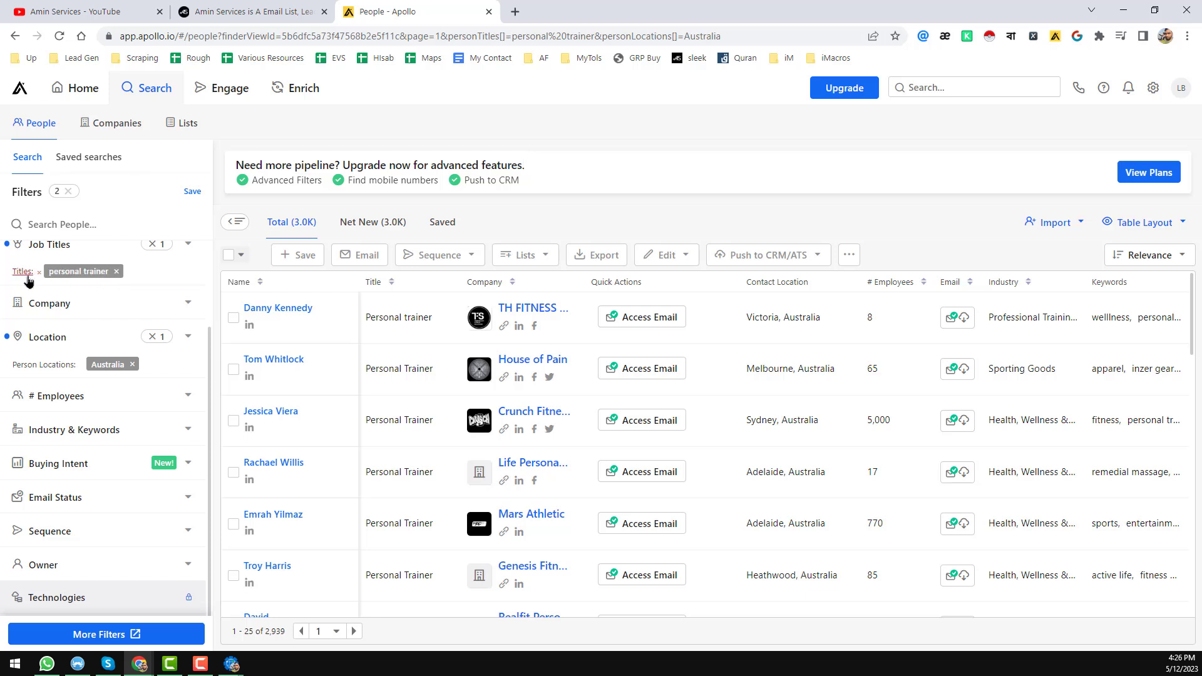
scroll(94, 288, "down", 1)
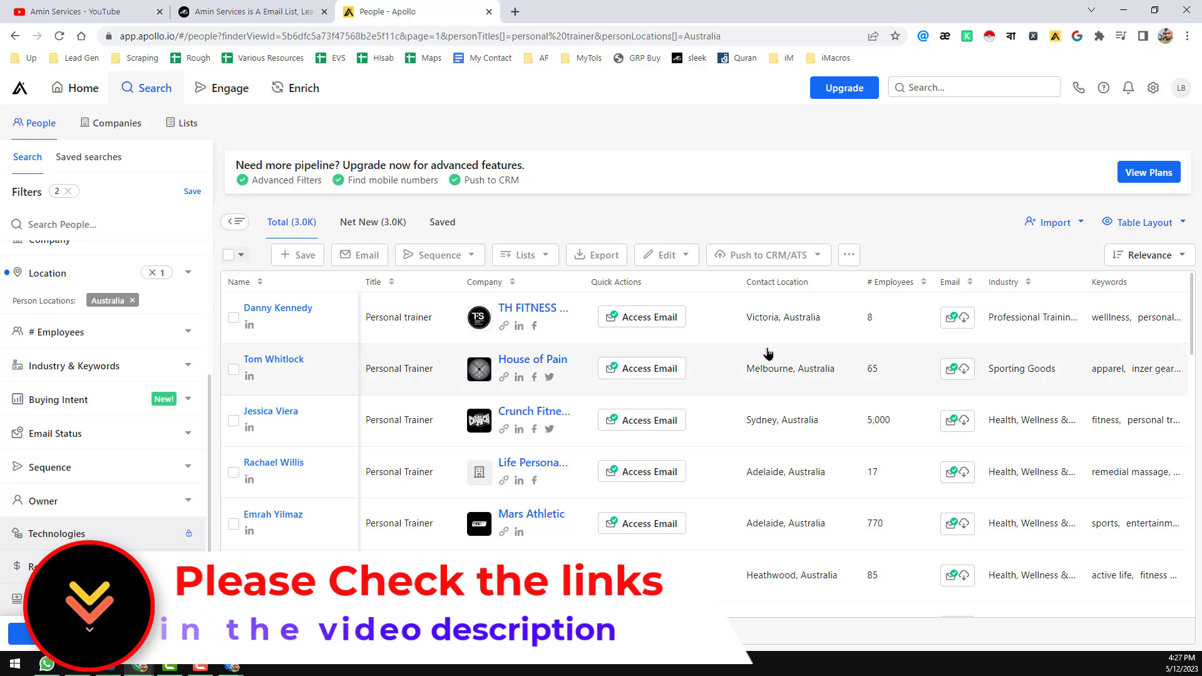
left_click(373, 222)
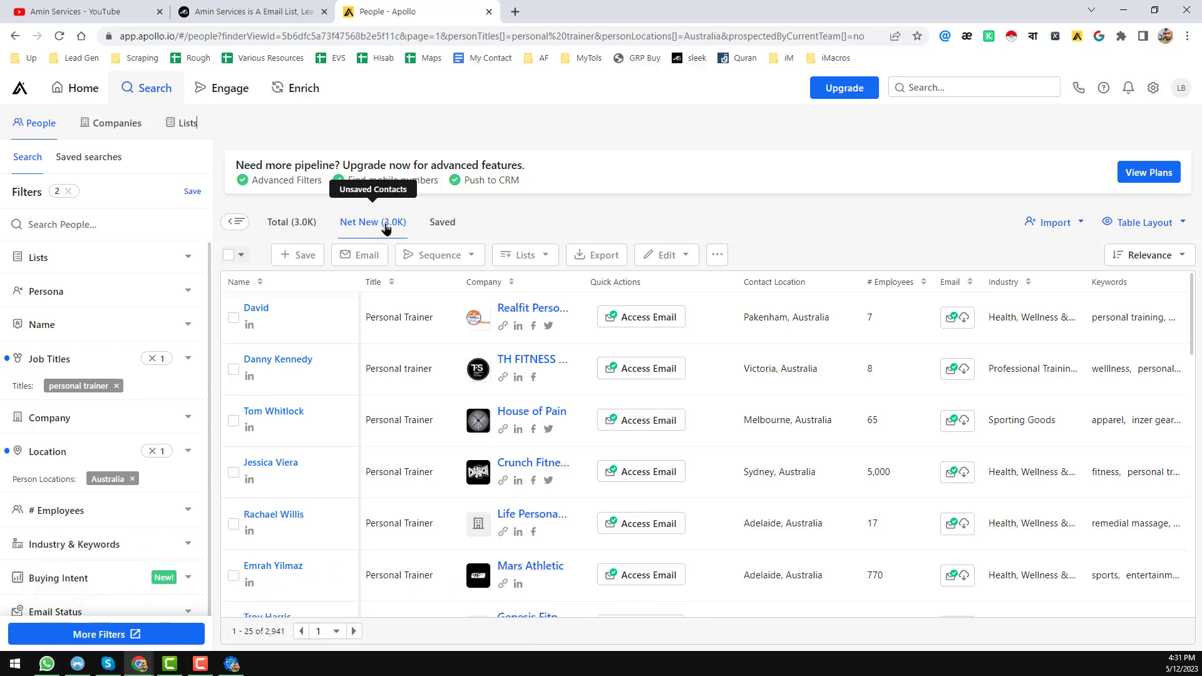
Step: Run the iMacros contact-saving macro with Max 10 on Play Loop, bringing Saved to 100
left_click(232, 664)
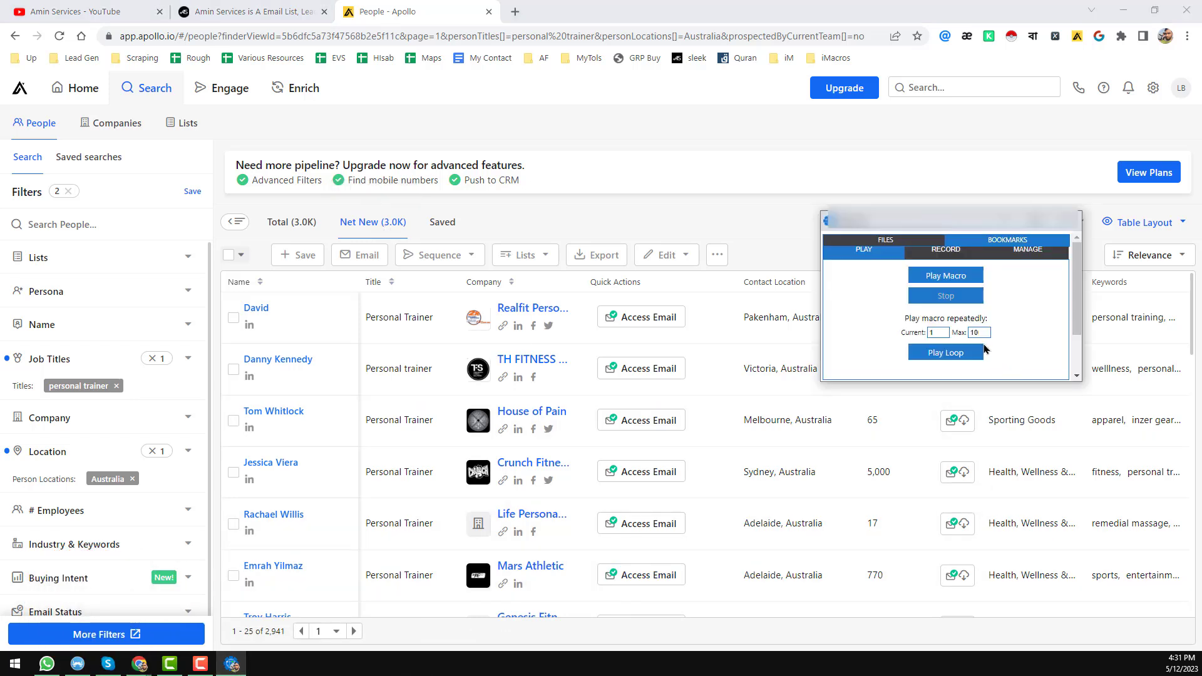
left_click(975, 333)
left_click(957, 360)
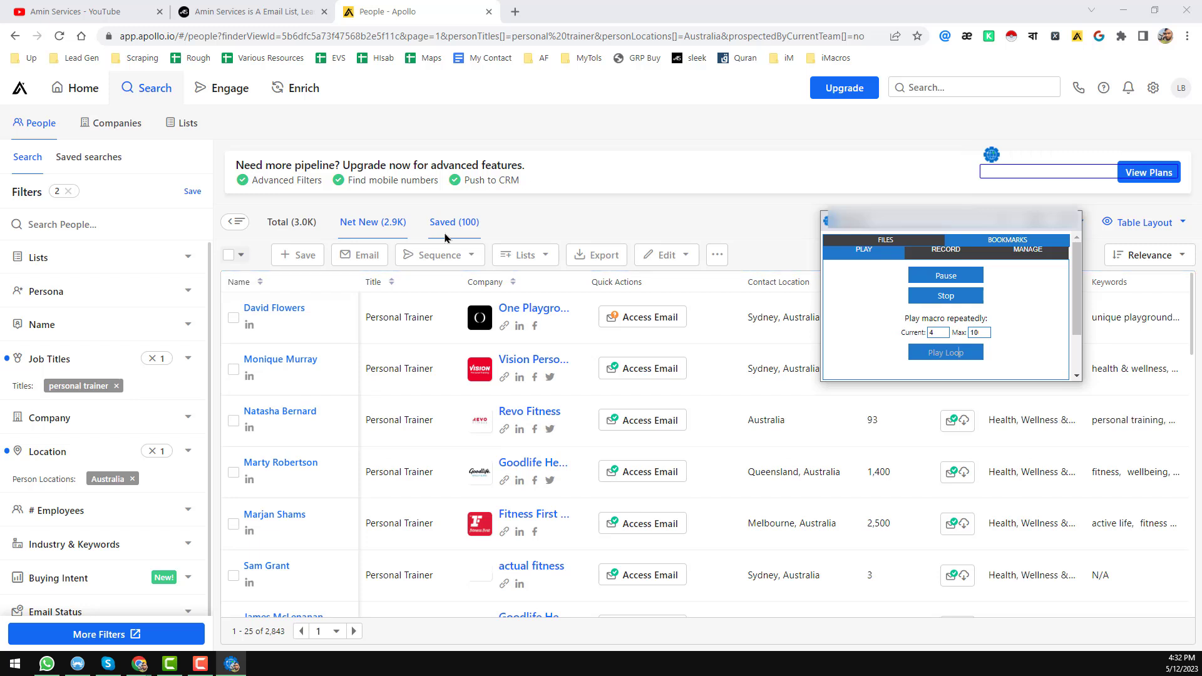
Step: Stop the looping macro and open the Saved (100) contacts list in Apollo
left_click(960, 297)
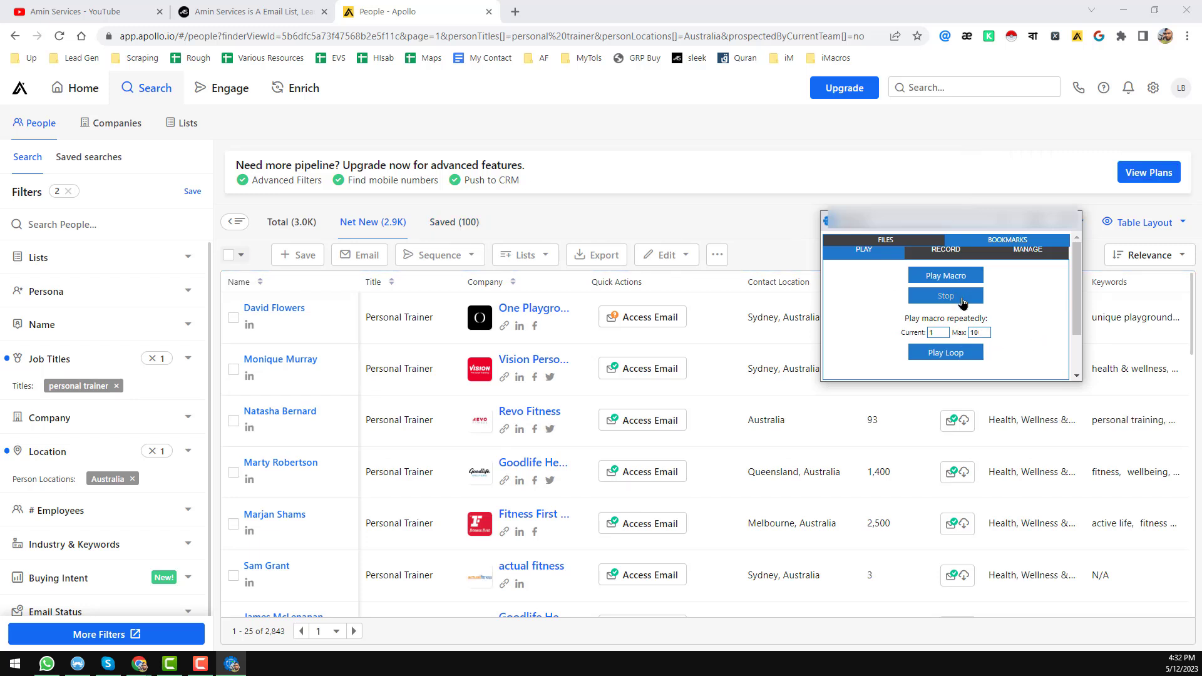
left_click(685, 188)
left_click(456, 223)
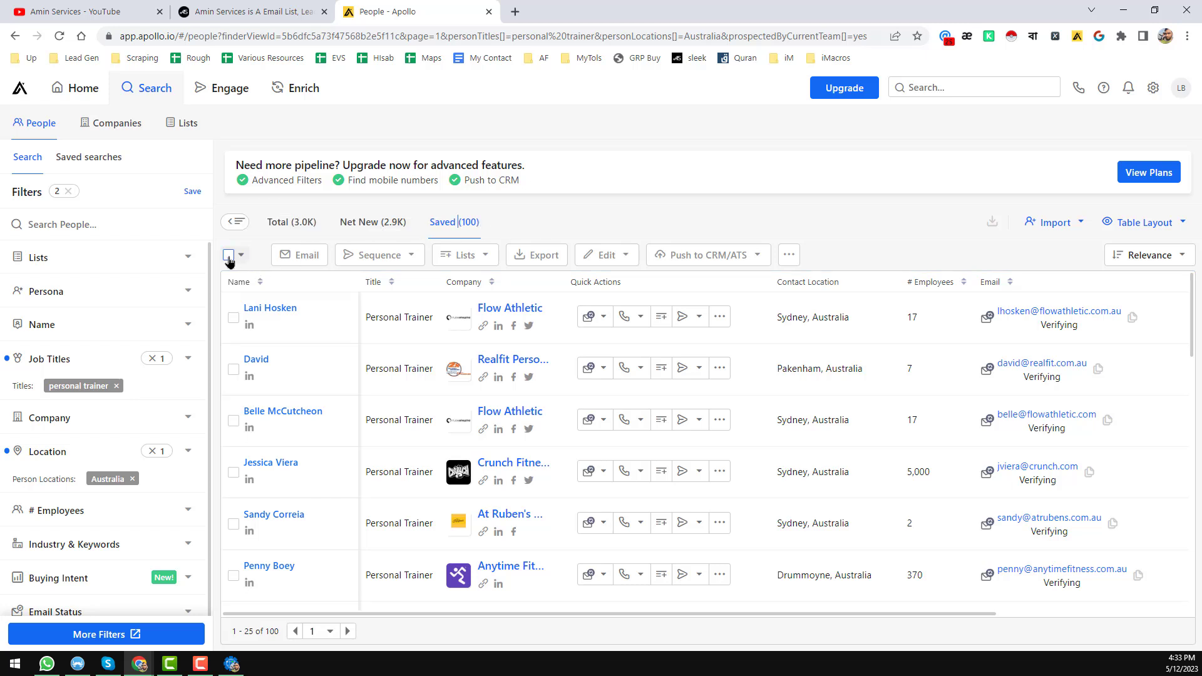
Step: Select all 100 saved people and bring up the Export to CSV dialog
left_click(229, 259)
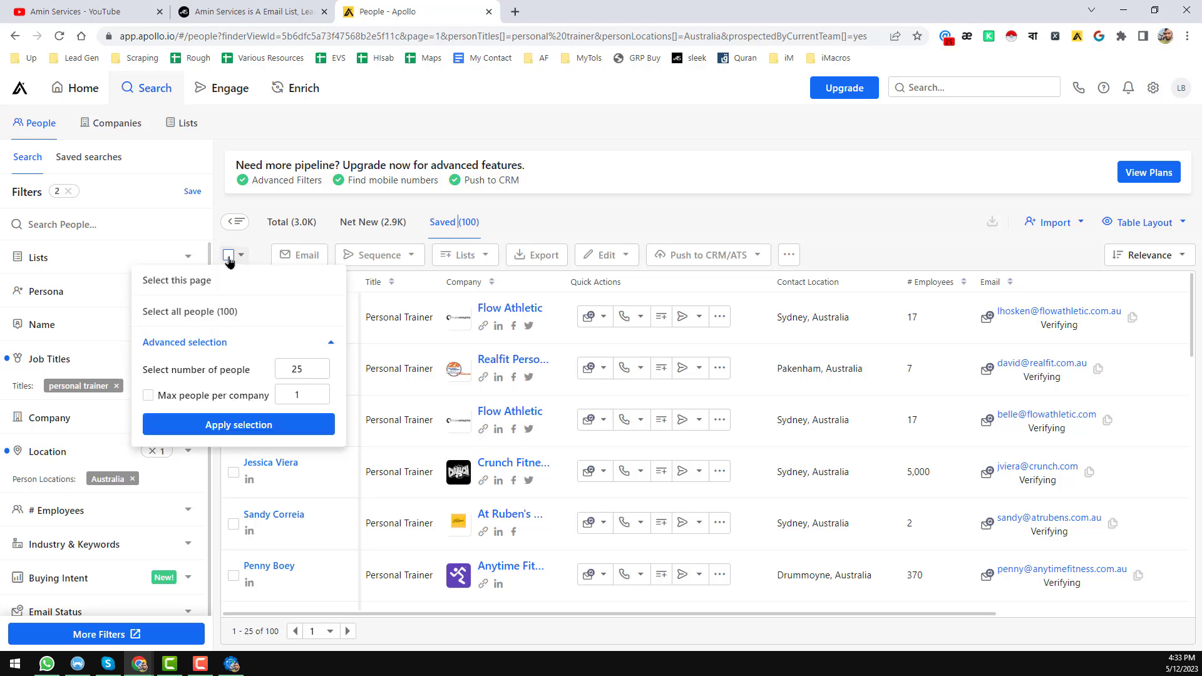
left_click(241, 314)
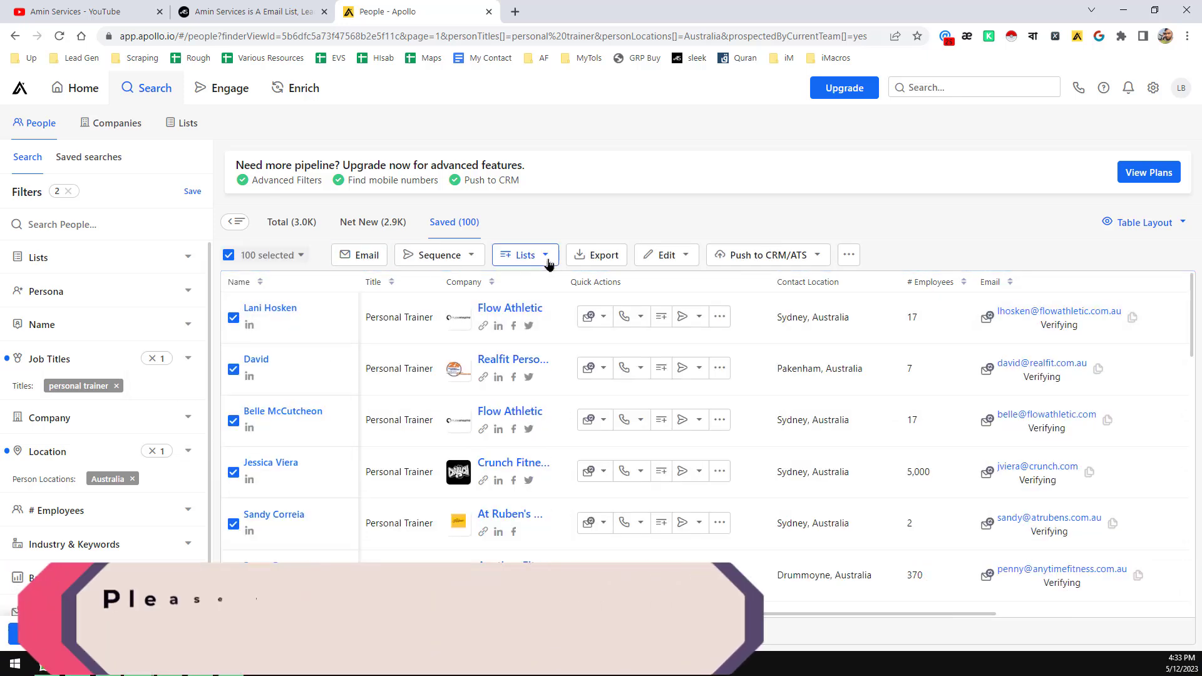
left_click(612, 262)
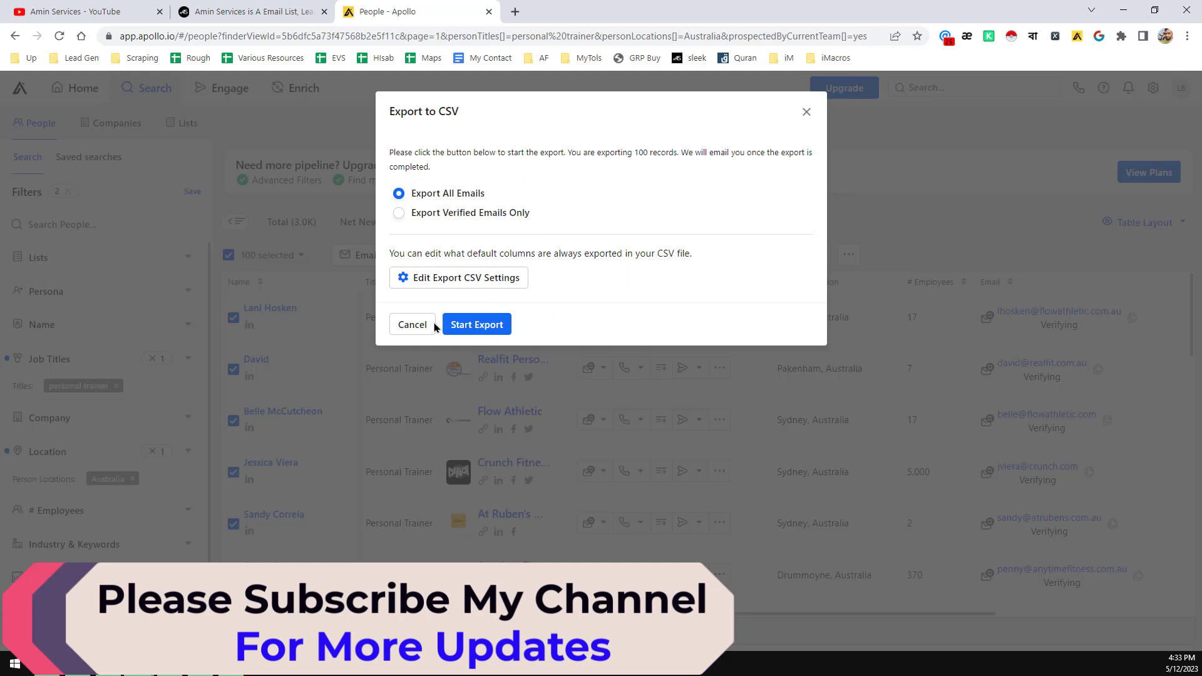
Step: Export the 100 contacts and download apollo-contacts-export_3.csv (111.17 KB), opening it in Excel
left_click(502, 333)
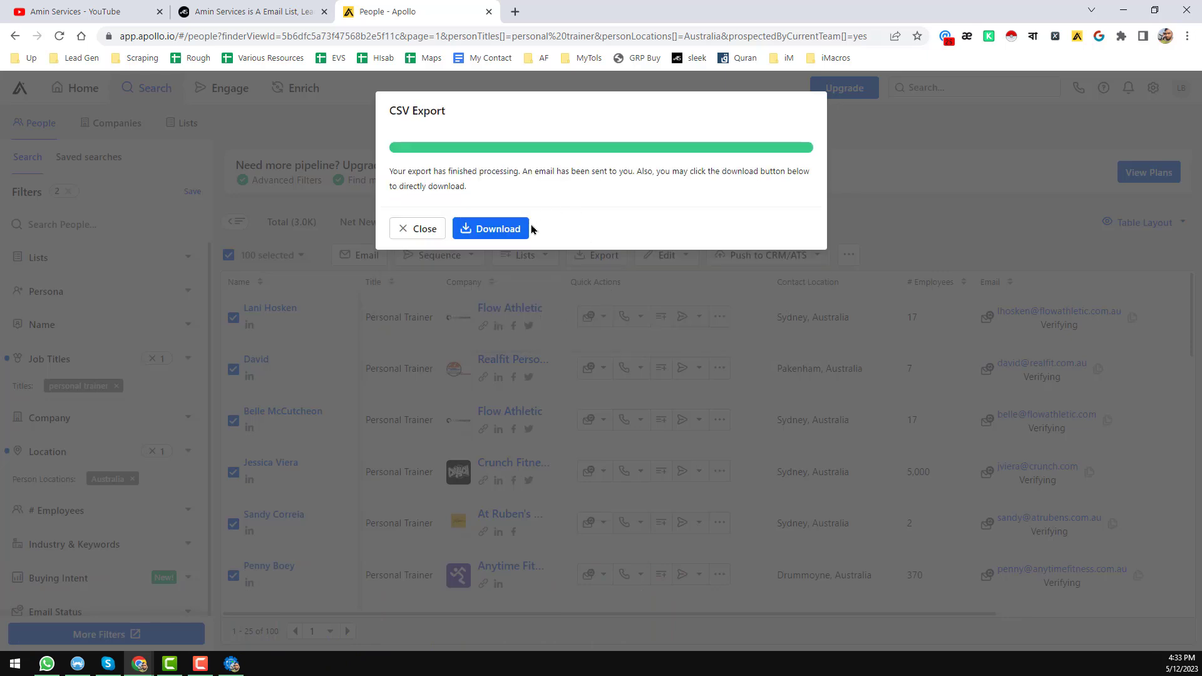
left_click(500, 230)
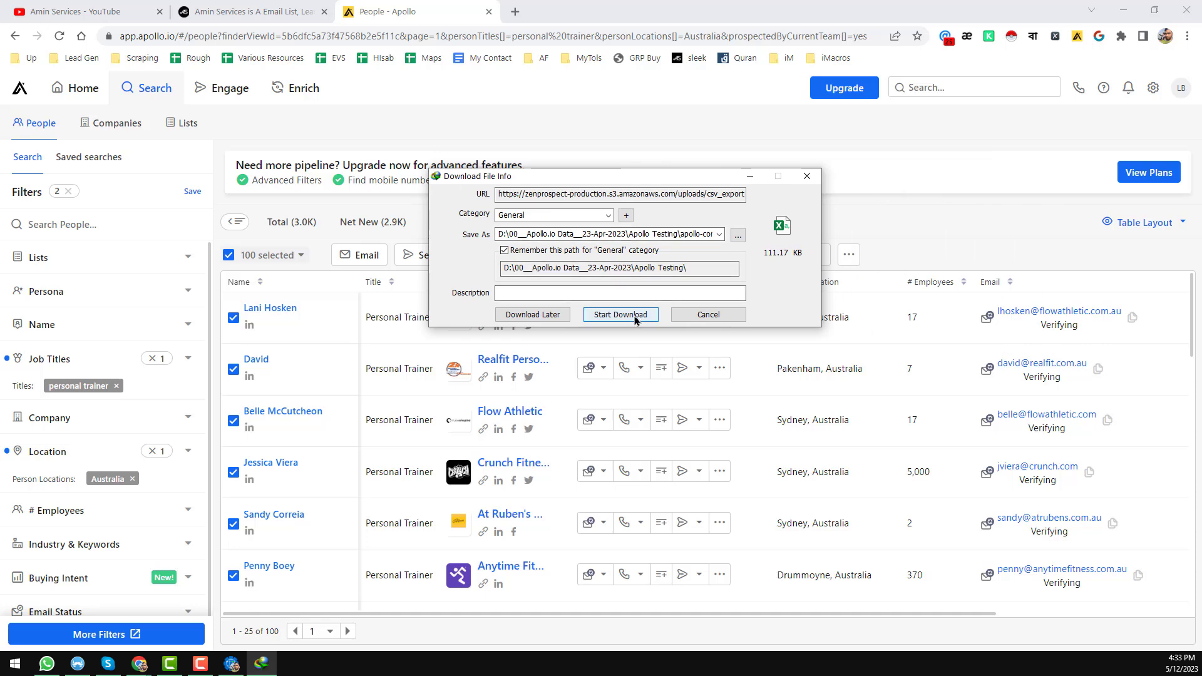
left_click(620, 315)
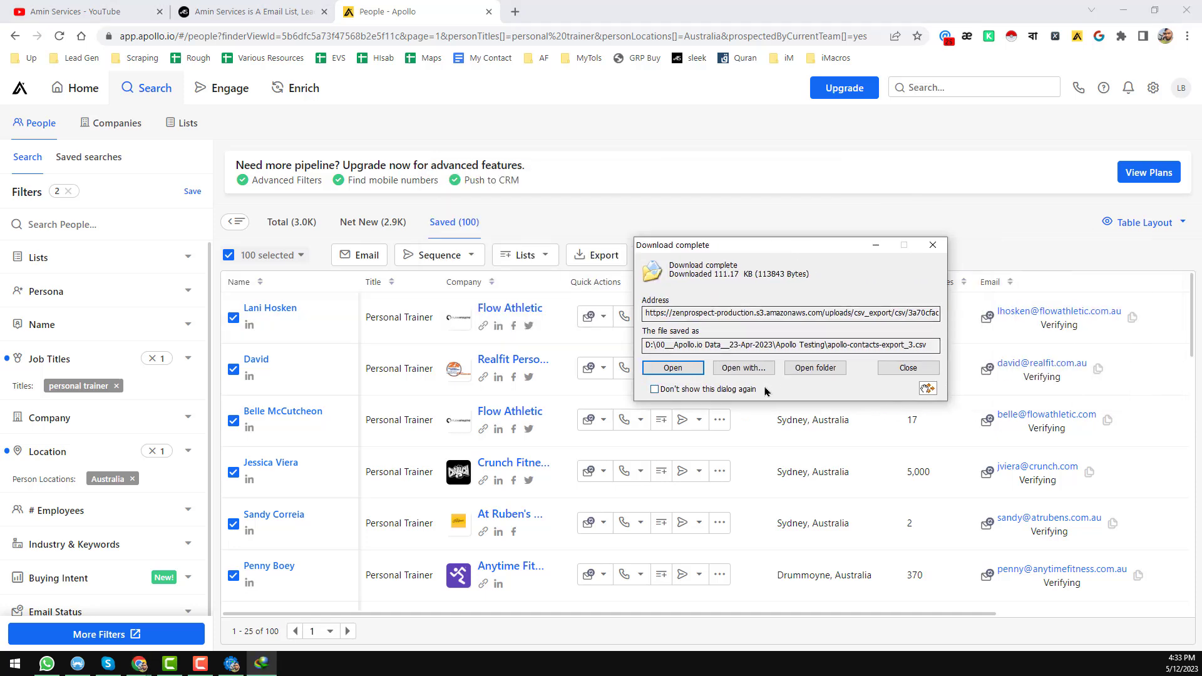
left_click(682, 368)
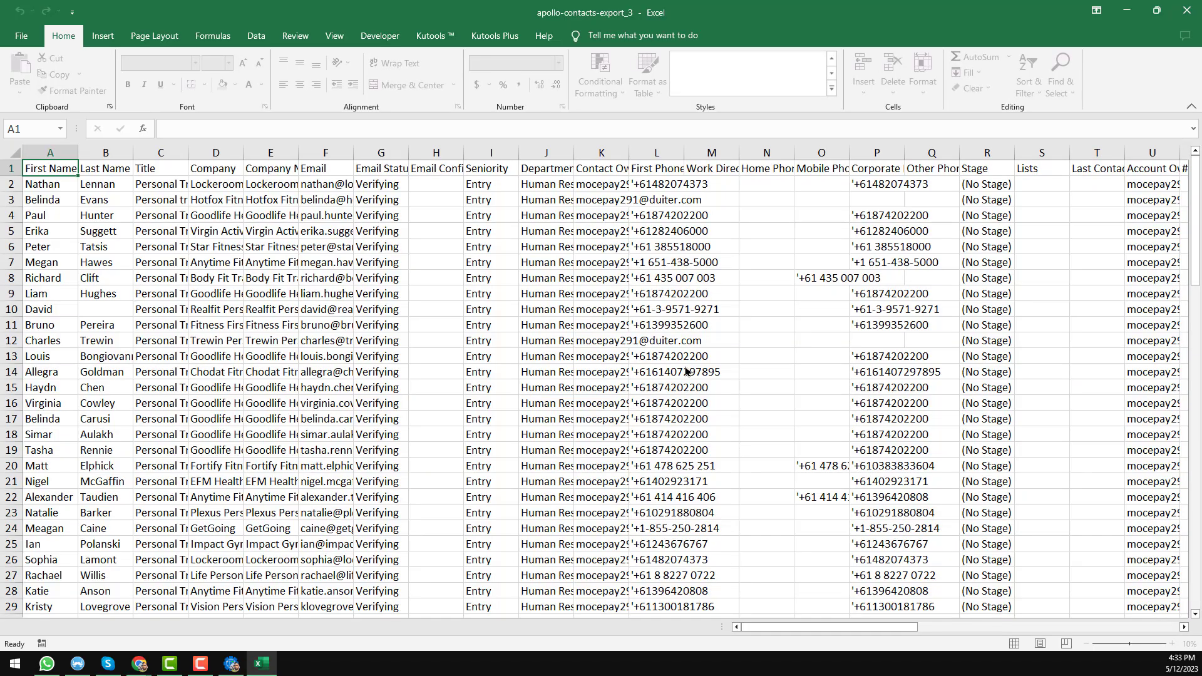
Step: Autofit all worksheet columns and fill the Email (F) and First Phone (L) columns yellow
left_click(14, 153)
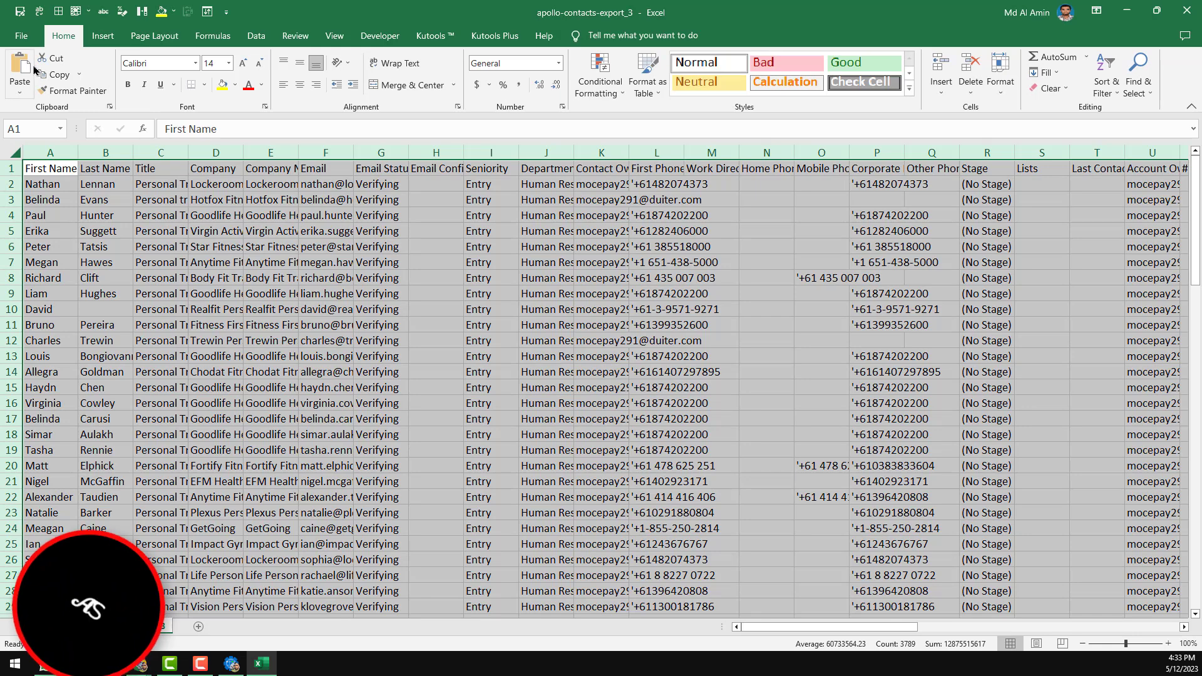
double_click(82, 153)
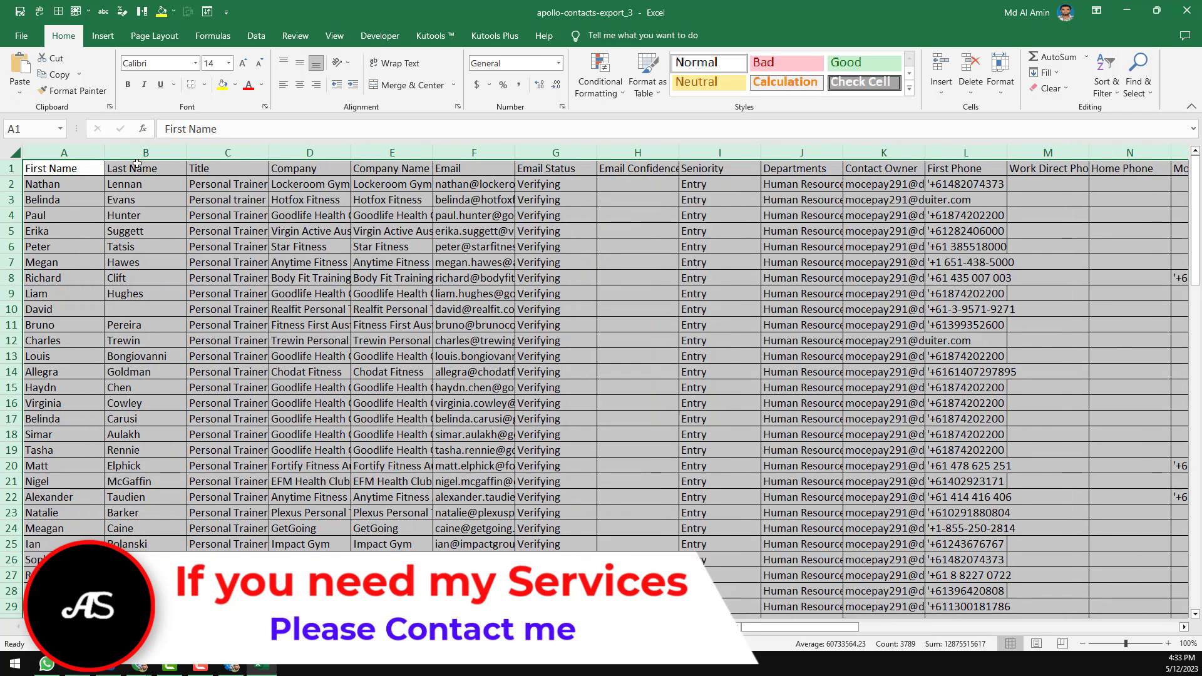
left_click(483, 153)
left_click(222, 84)
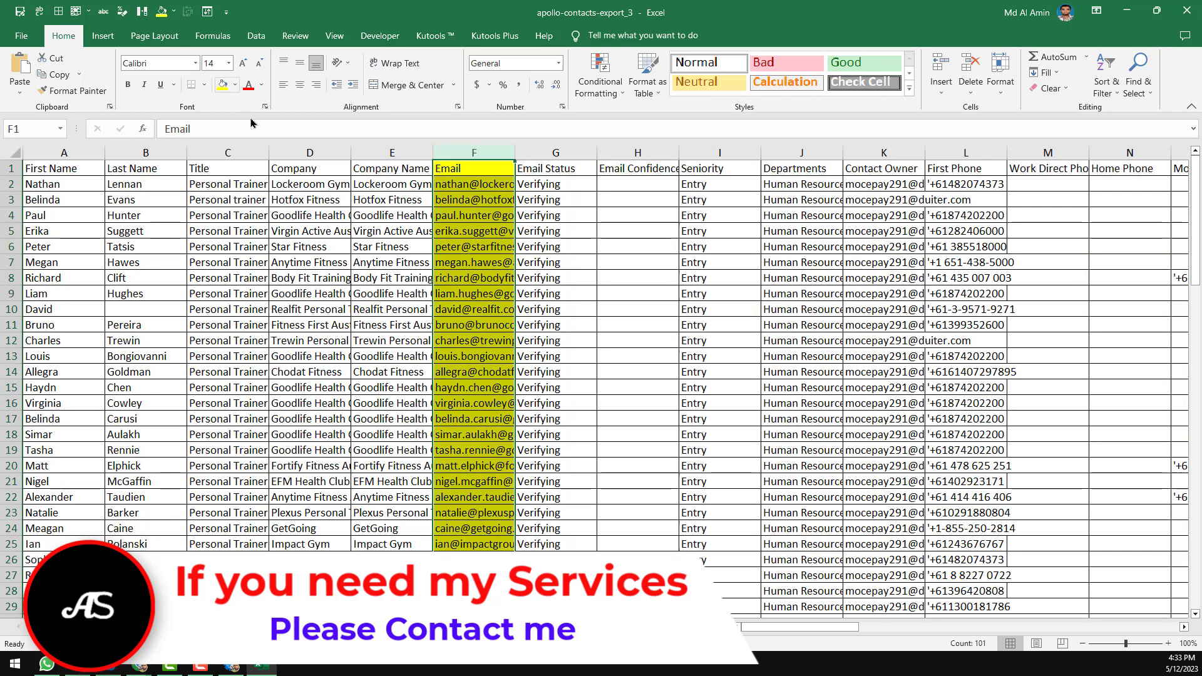
left_click(988, 167)
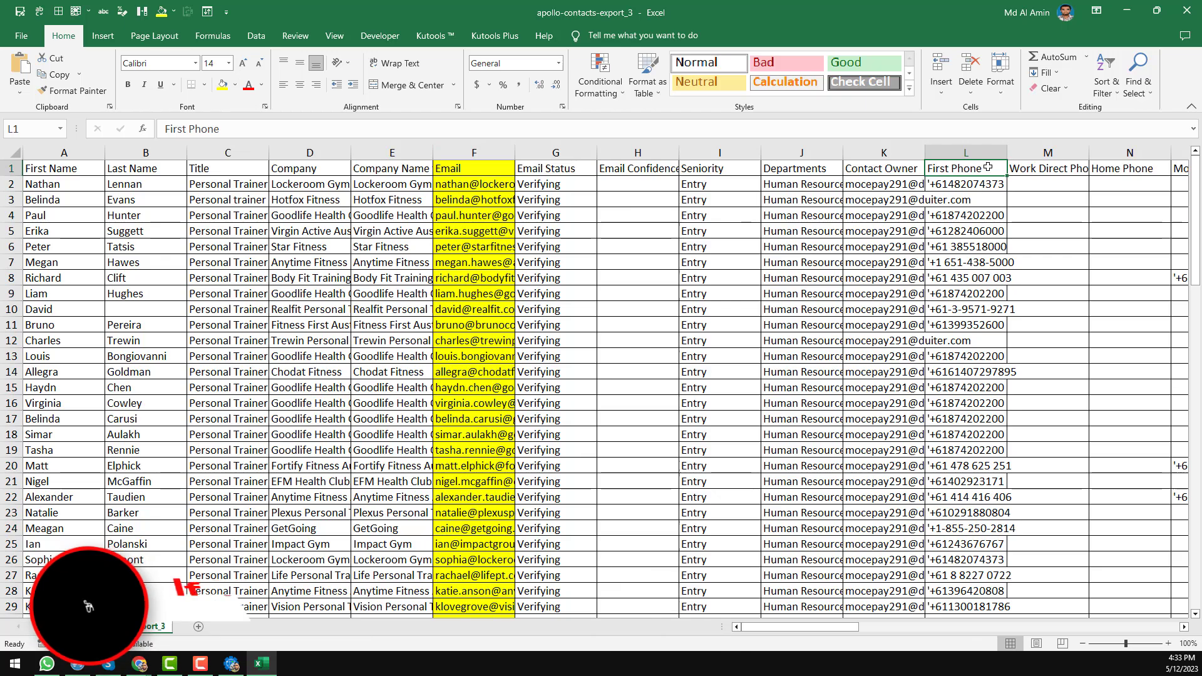
left_click(976, 153)
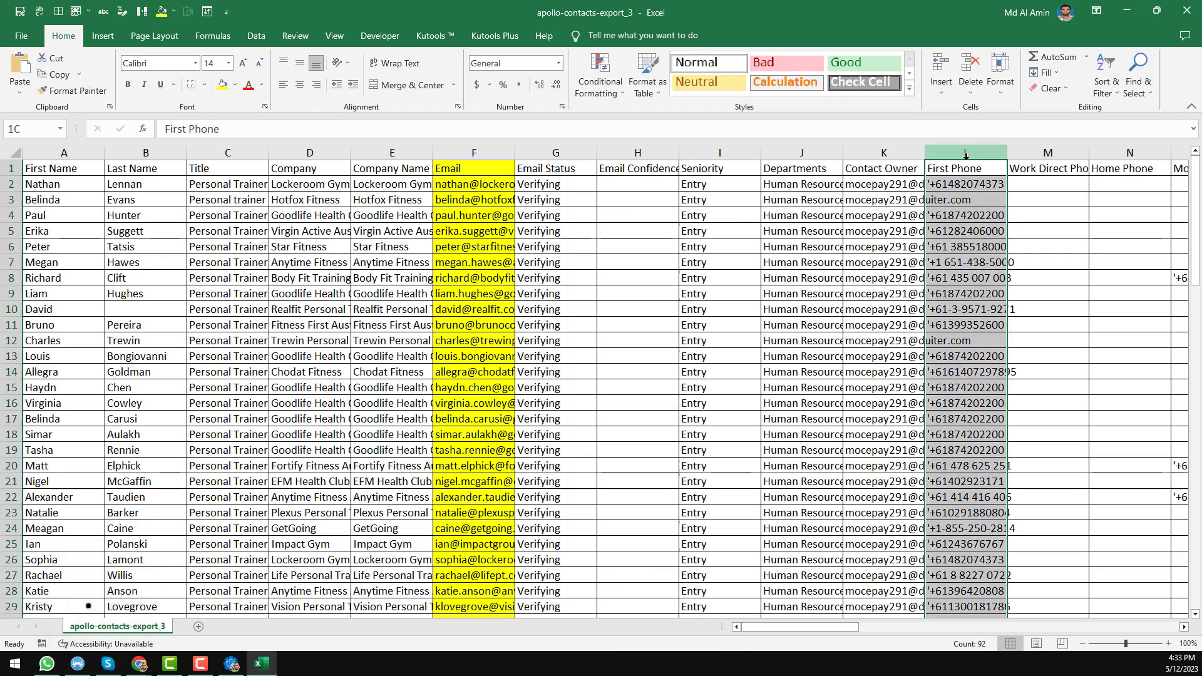
left_click(222, 84)
Step: Review the remaining column headers out to Demoed, then minimize Excel back to Apollo
left_click(1023, 167)
key("Right")
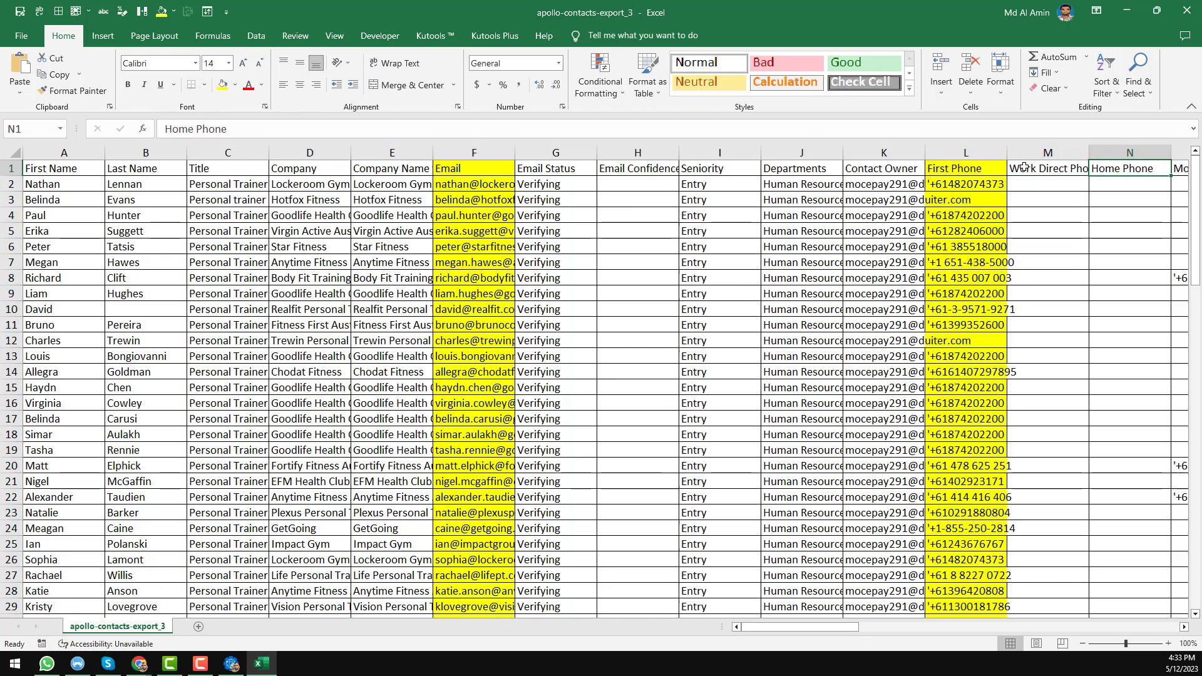
key("Right")
key("Right")
key("Right")
key("Right")
key("Right")
key("Right")
key("Right")
key("Right")
key("Right")
key("Right")
key("Right")
key("Right")
key("Right")
key("Right")
key("Right")
key("Right")
key("Right")
key("Right")
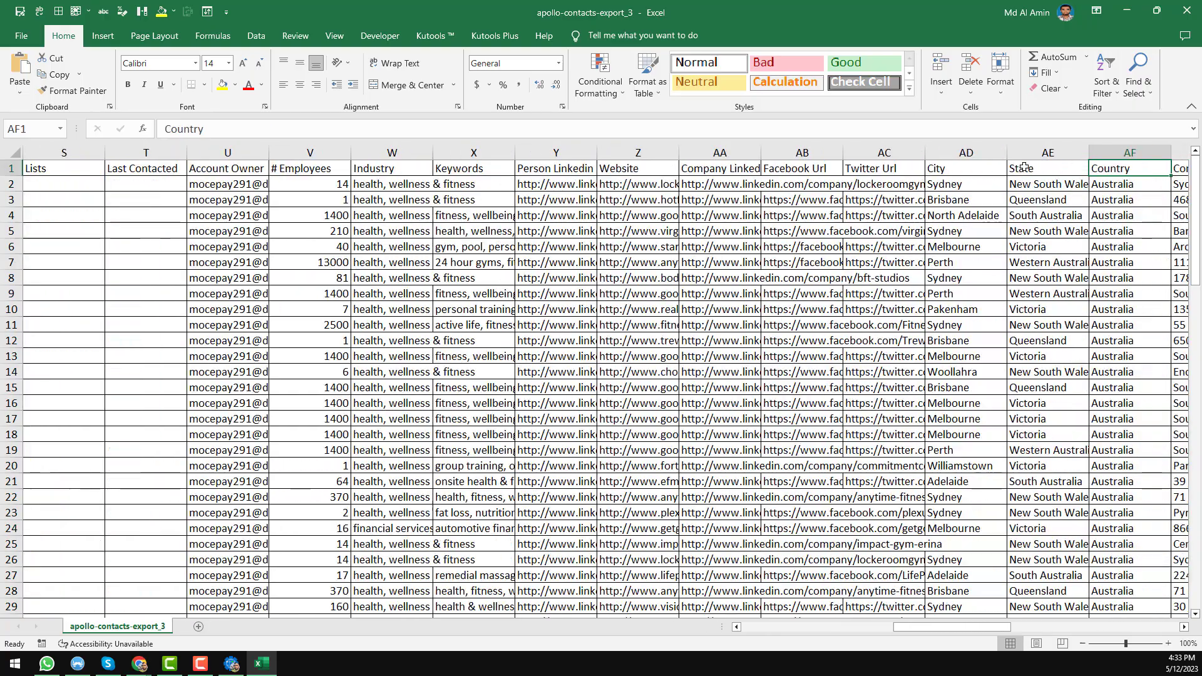
key("Right")
key("Right")
key("Right")
key("Right")
key("Right")
key("Right")
key("Right")
key("Right")
key("Right")
key("Right")
key("Right")
key("Right")
key("Right")
key("Right")
key("Right")
key("Right")
key("Right")
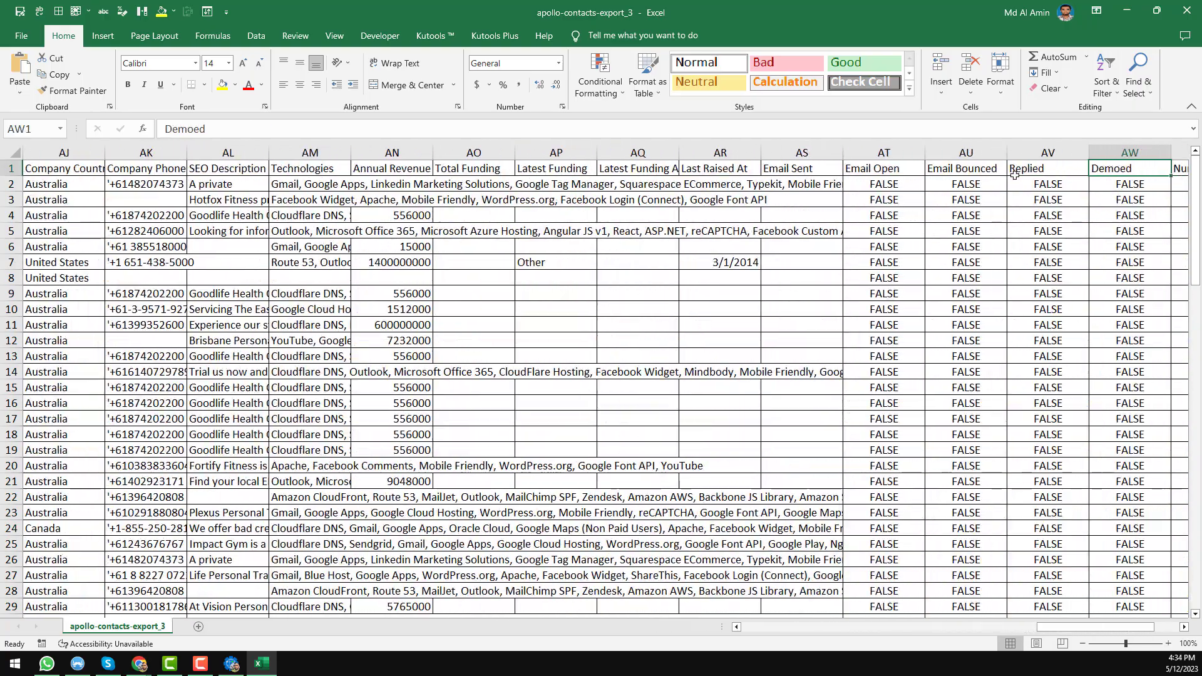
key("Right")
key("Right")
key("Right")
key("Right")
key("Right")
key("Right")
key("Right")
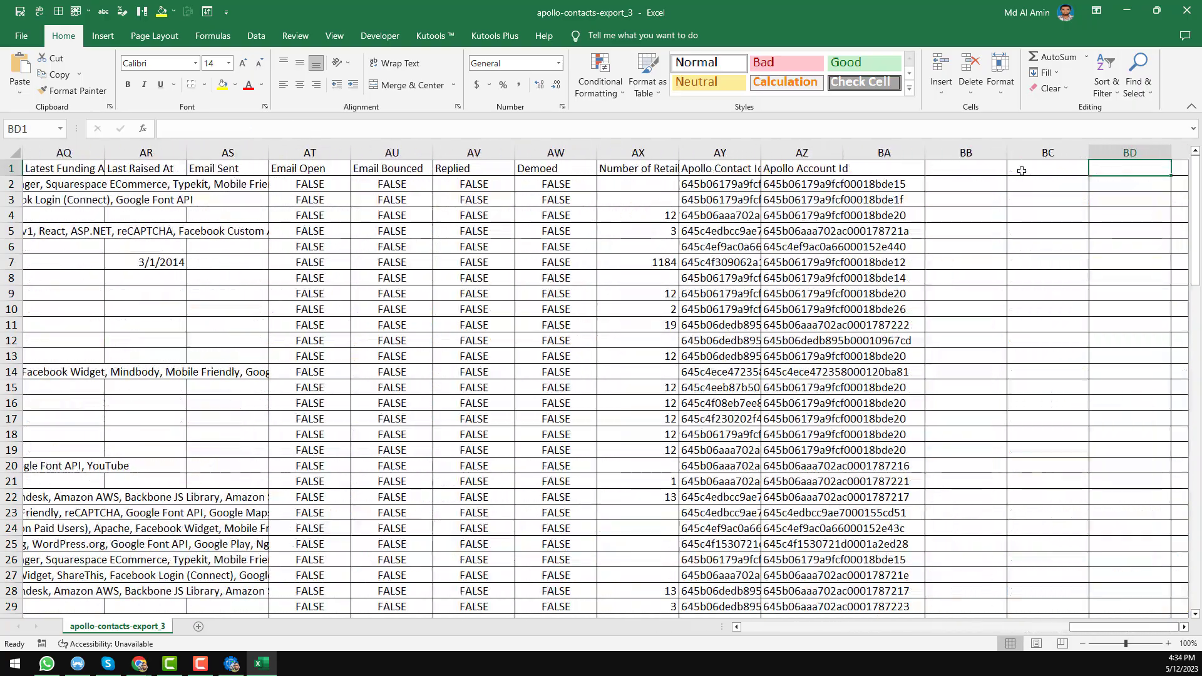
left_click(1125, 14)
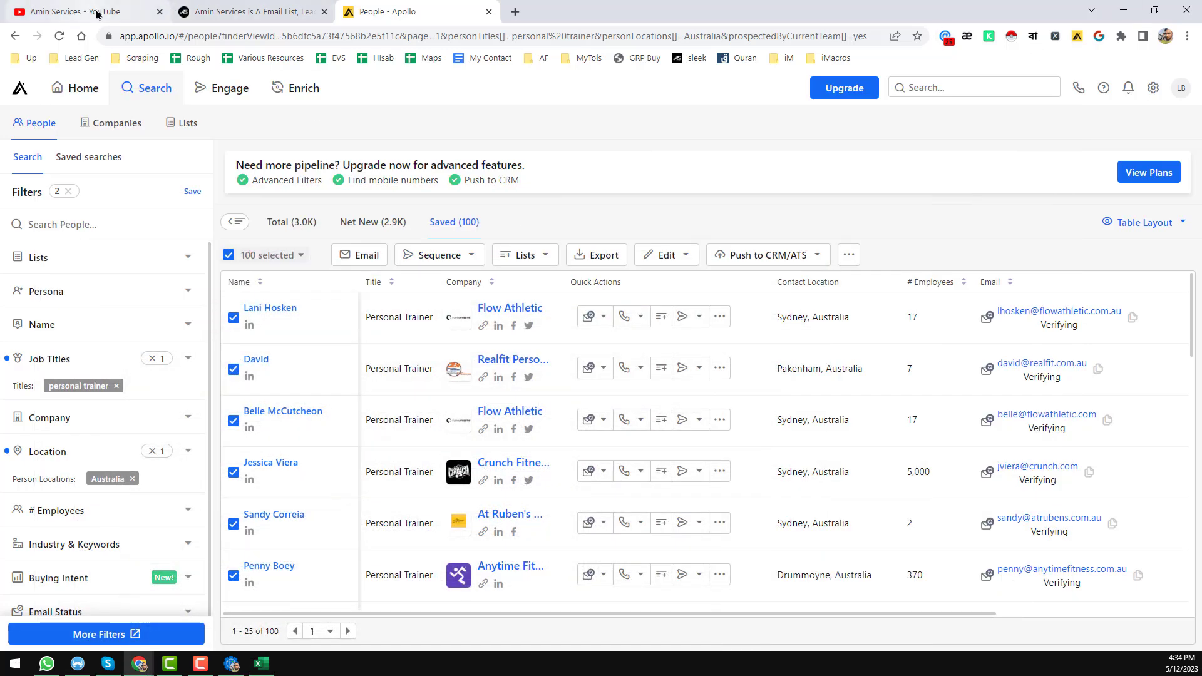